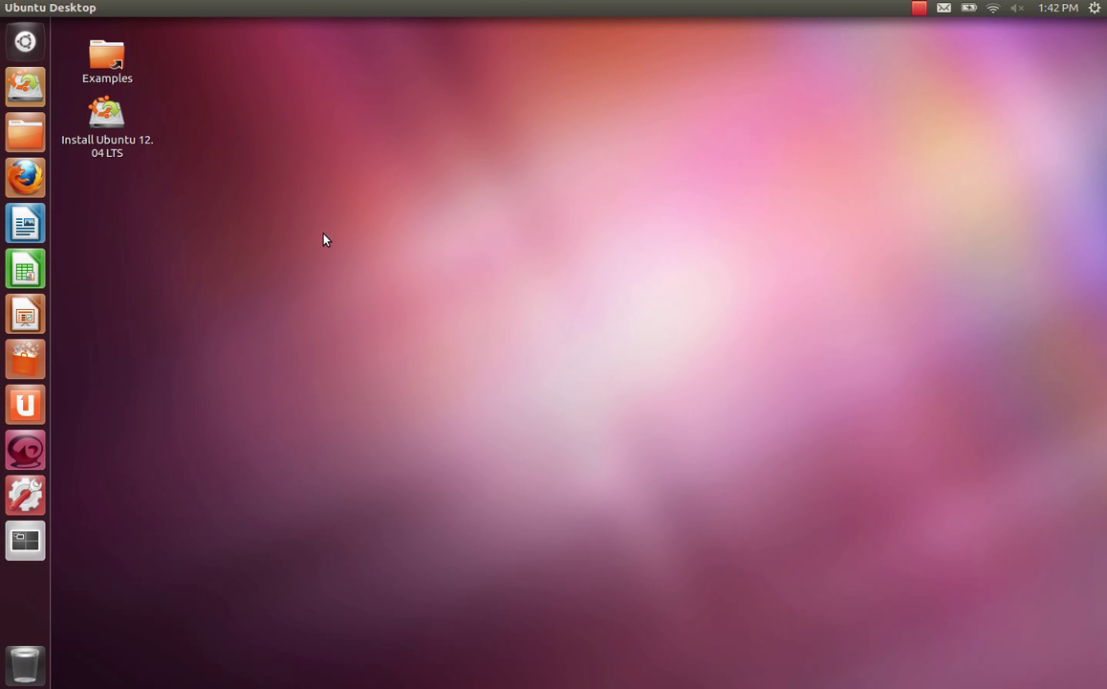
- Search the Dash for 'disk' and launch Disk Utility
left_click(25, 43)
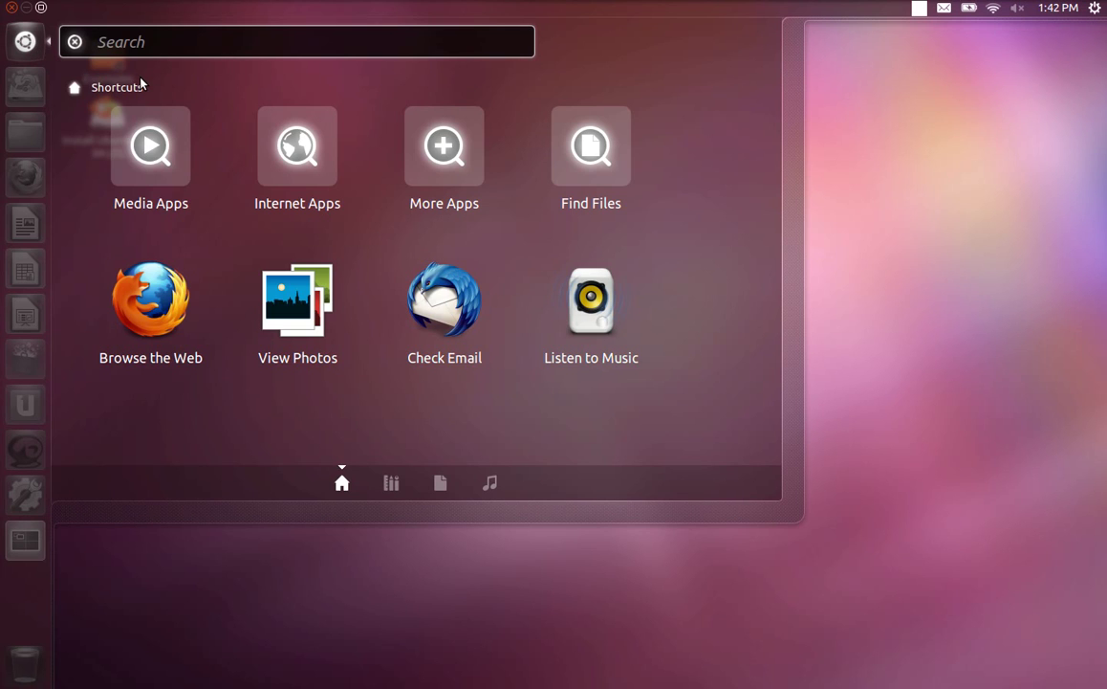
type("disk")
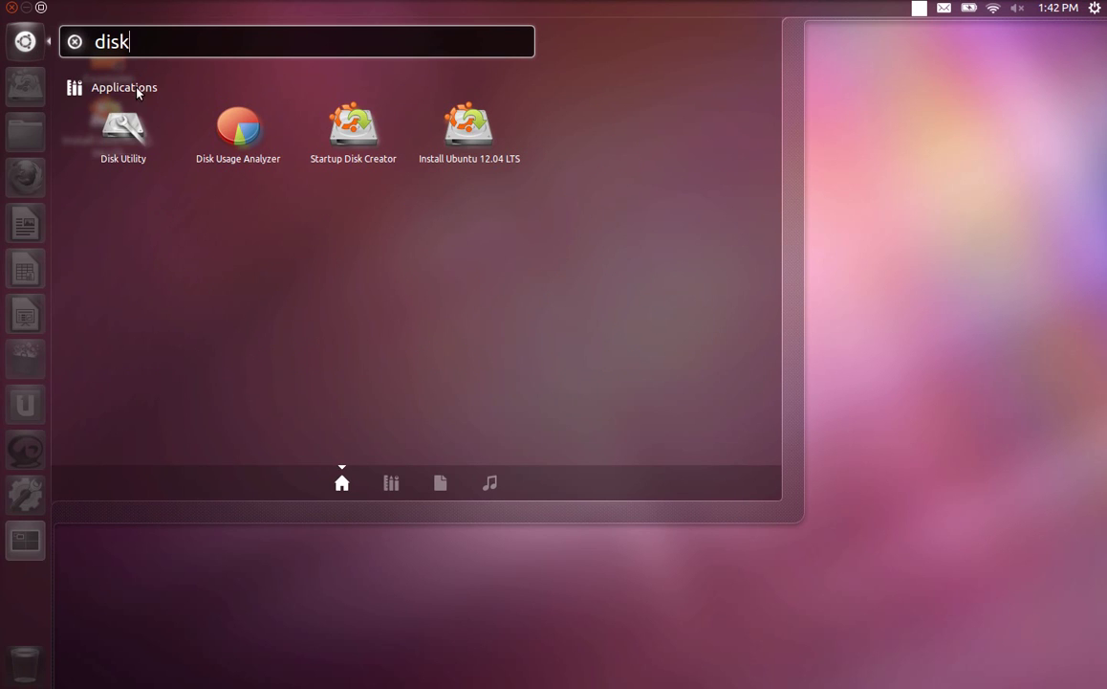
left_click(124, 126)
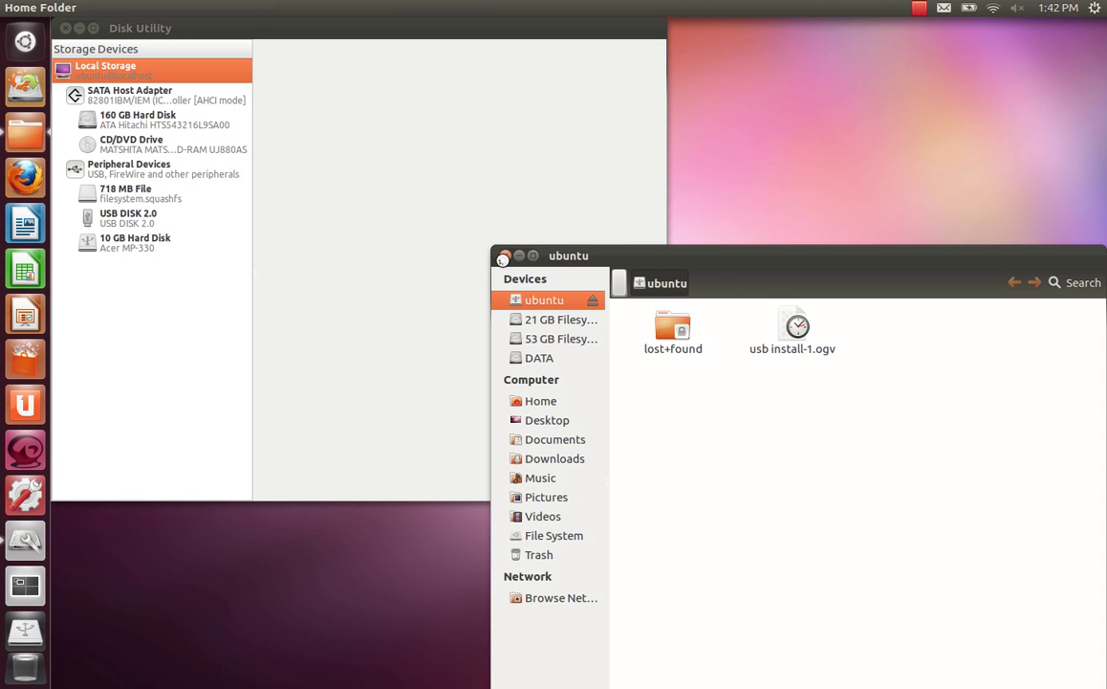
- Unmount the 9.0 GB 'ubuntu' ext4 volume on the 10 GB disk (/dev/sdc1), then close Disk Utility
left_click(505, 255)
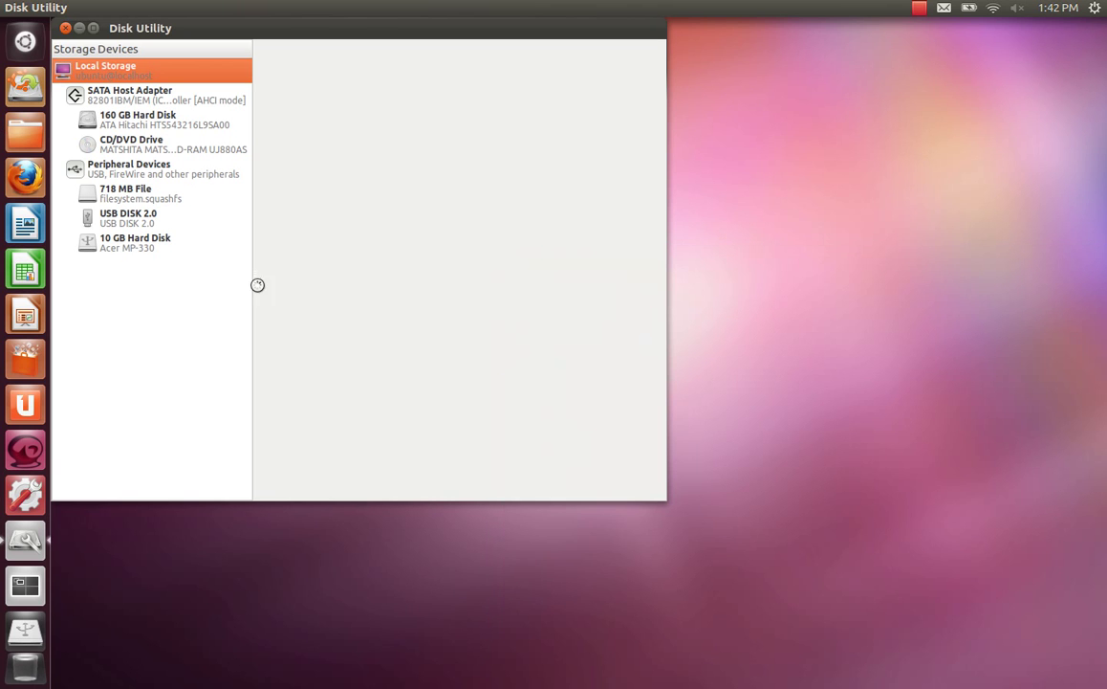
left_click(127, 245)
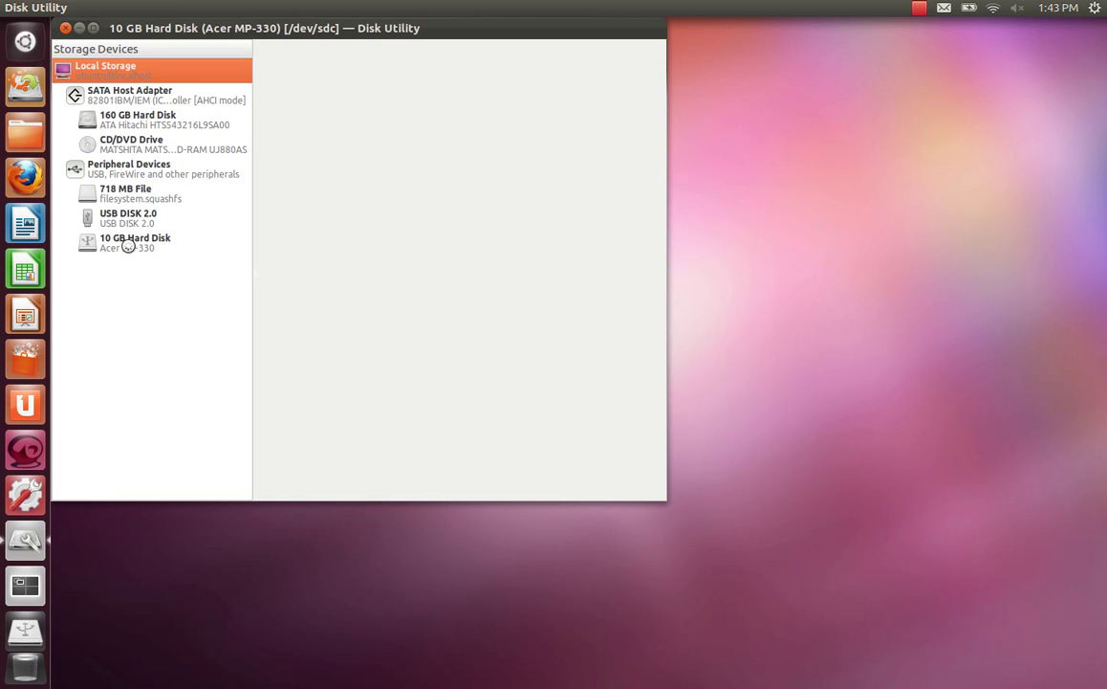
double_click(356, 23)
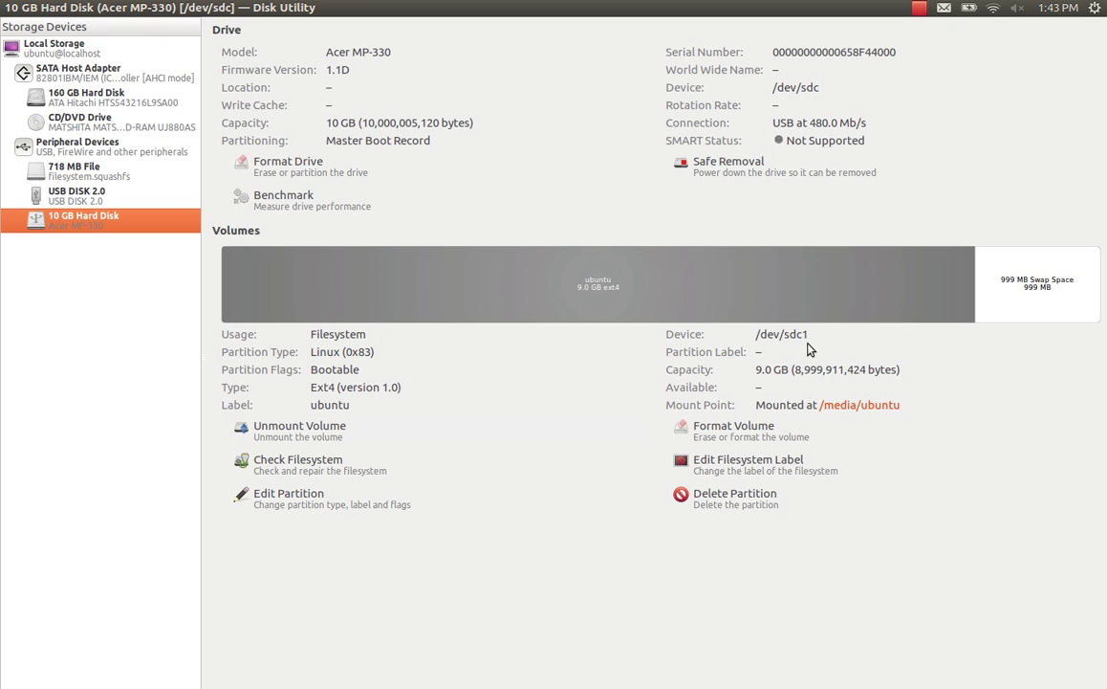
left_click(341, 437)
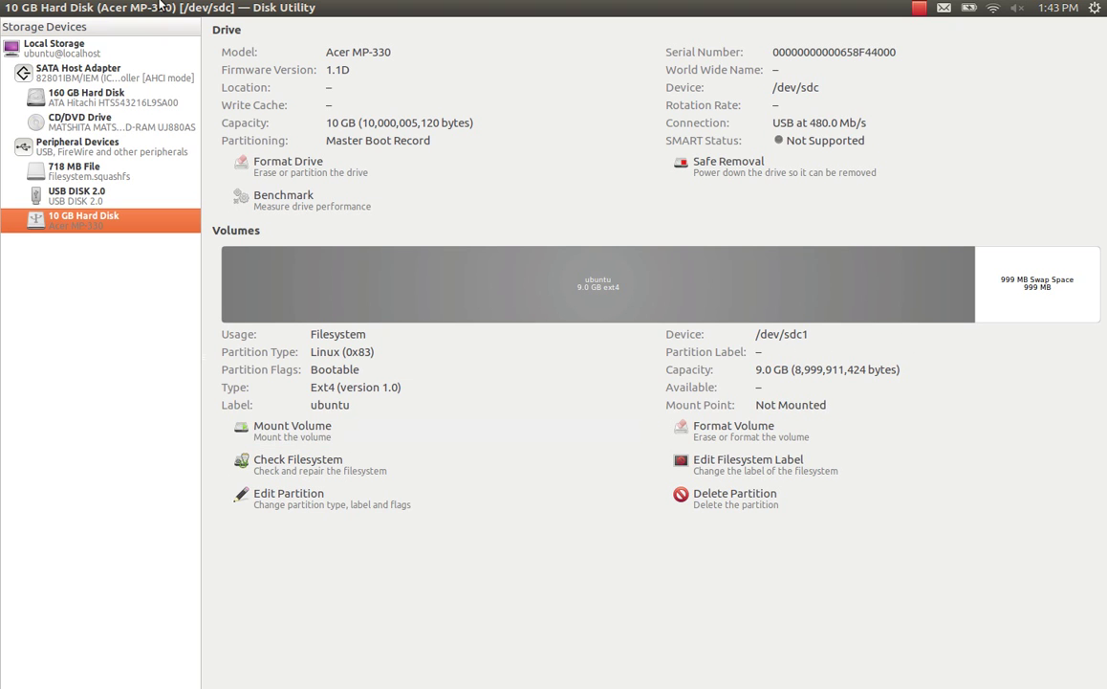
left_click(11, 8)
- Launch the Ubuntu 12.04 LTS installer, disconnect Wi-Fi, and continue past the Preparing and Wireless pages
double_click(107, 117)
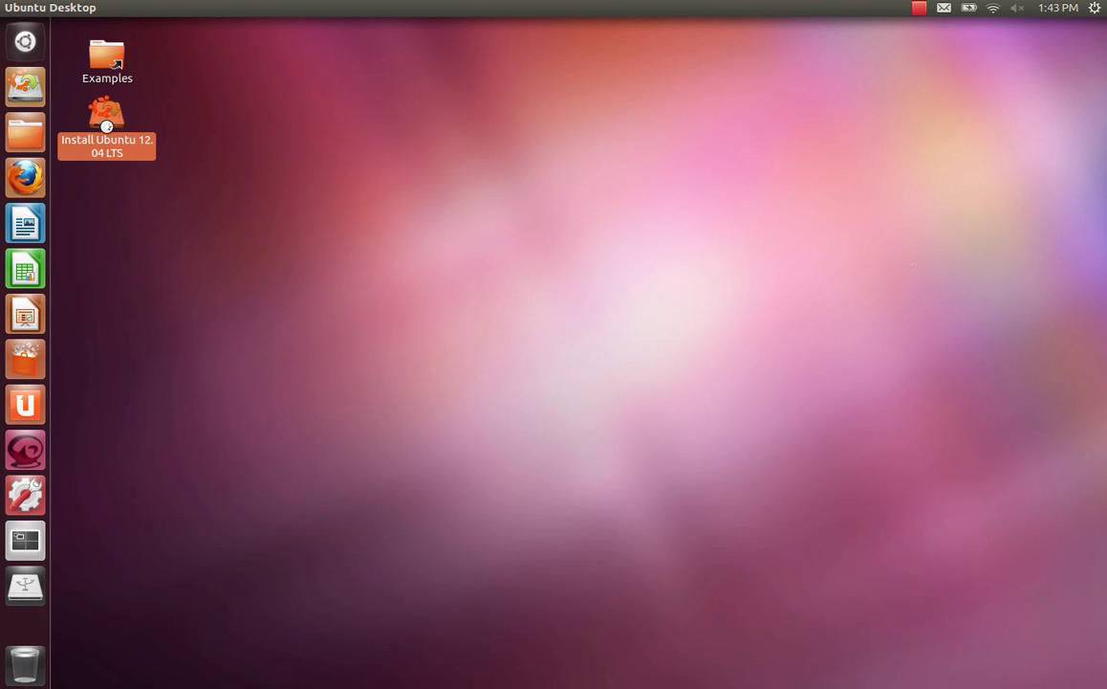
left_click(994, 9)
left_click(936, 100)
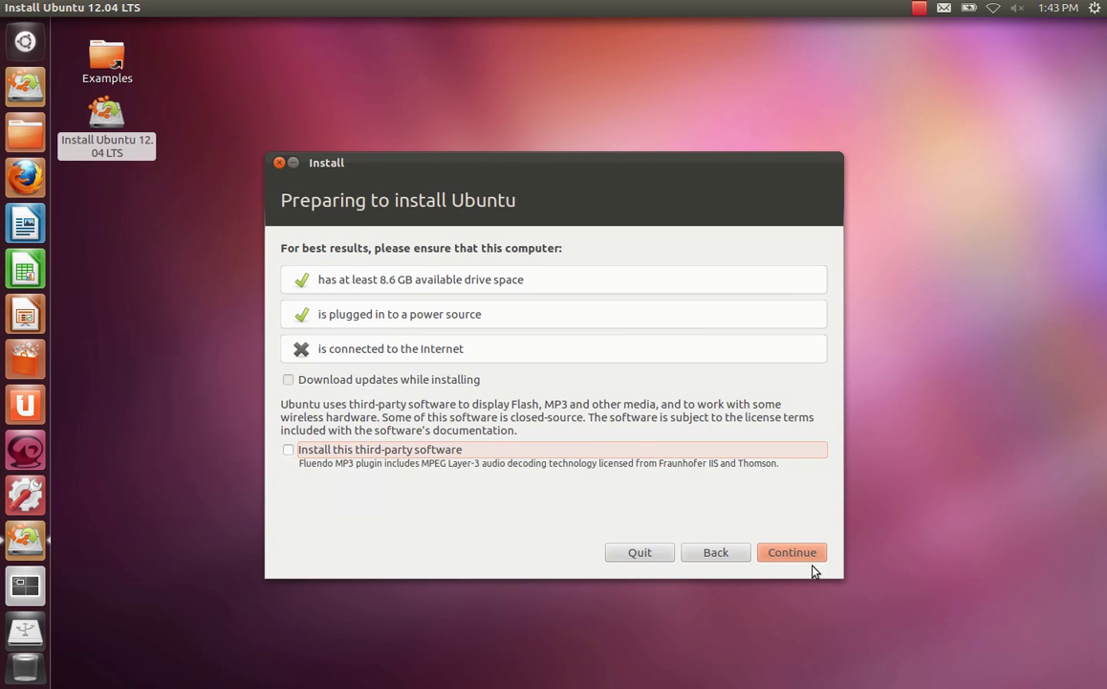
left_click(796, 553)
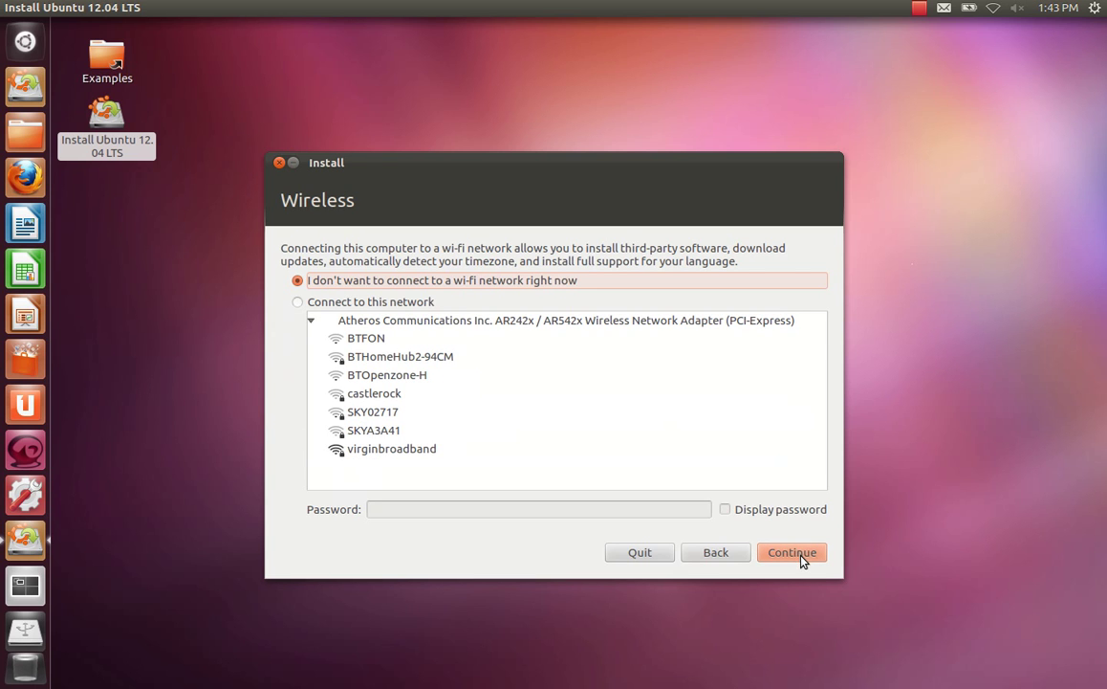
left_click(802, 558)
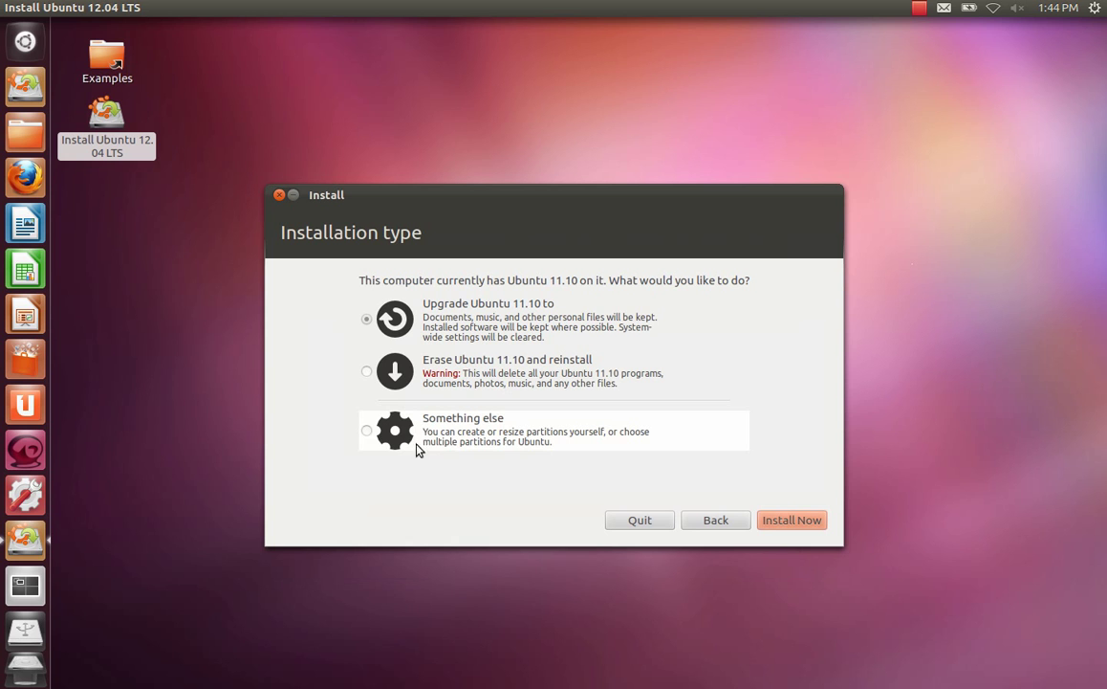
- Choose 'Something else' and scroll the partition table to /dev/sdc1 (ext4) and /dev/sdc2 (swap)
left_click(368, 432)
left_click(785, 522)
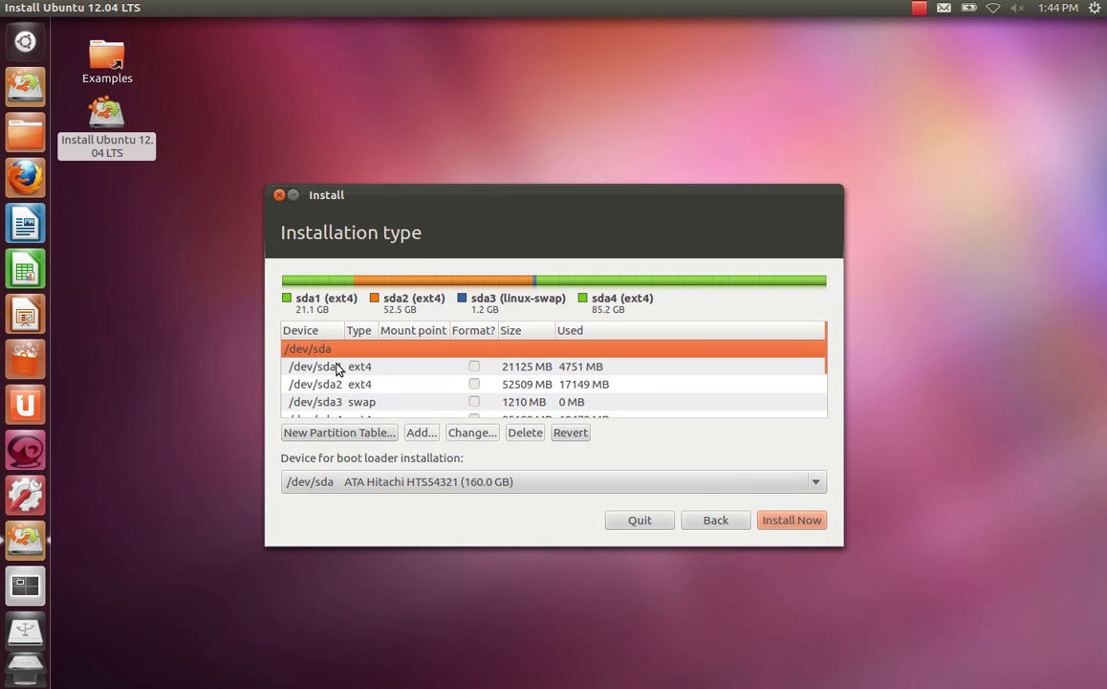
scroll(335, 370, "down", 1)
scroll(336, 371, "down", 1)
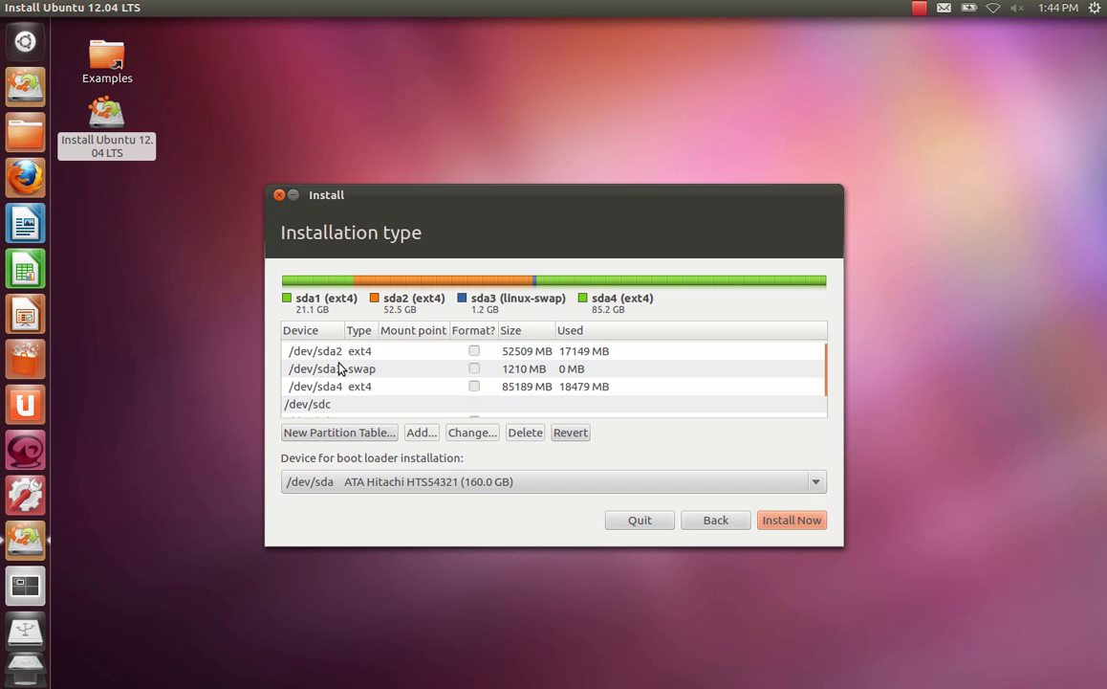
scroll(335, 373, "down", 1)
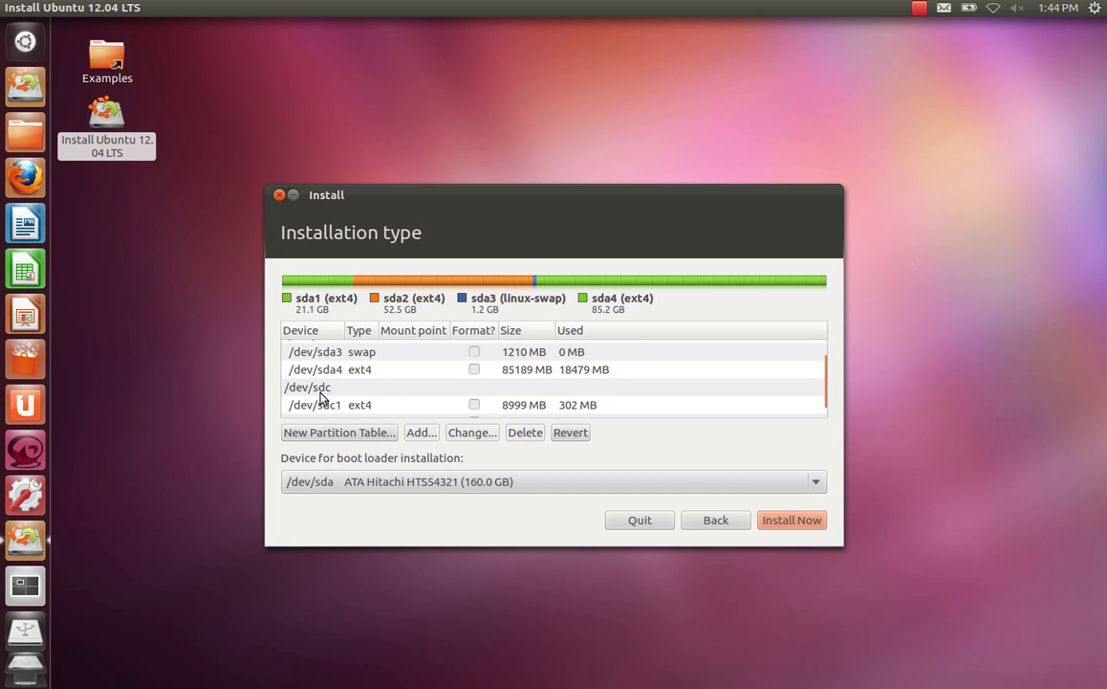
scroll(400, 397, "down", 1)
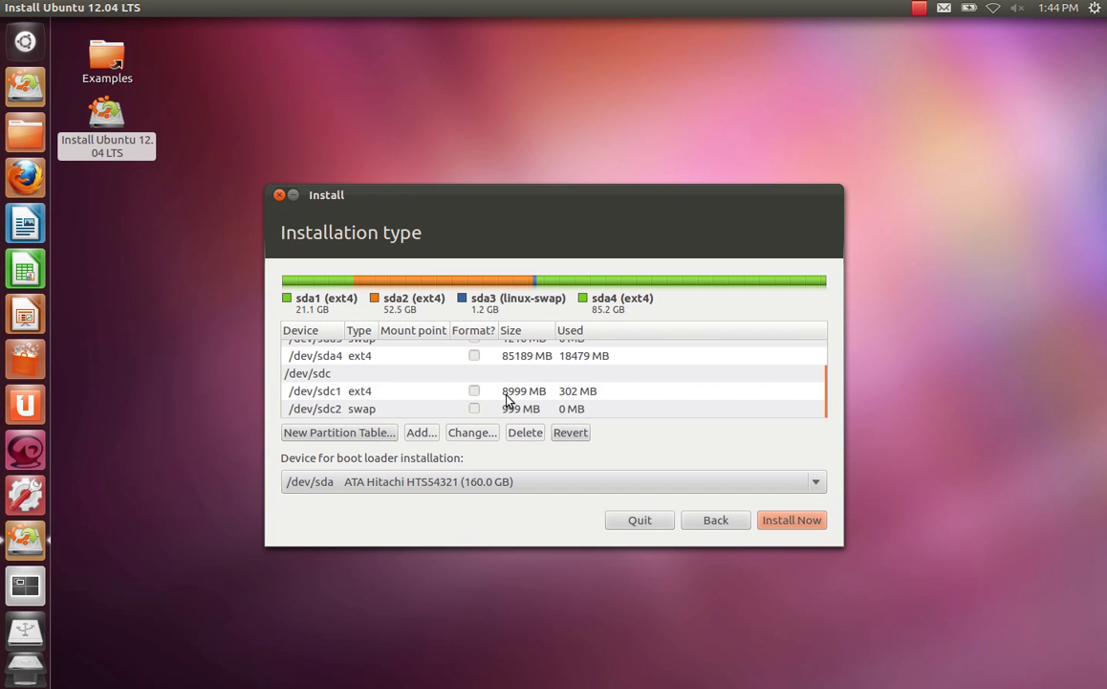
- Edit /dev/sdc1 to use Ext4, be formatted, and mount at /
left_click(321, 394)
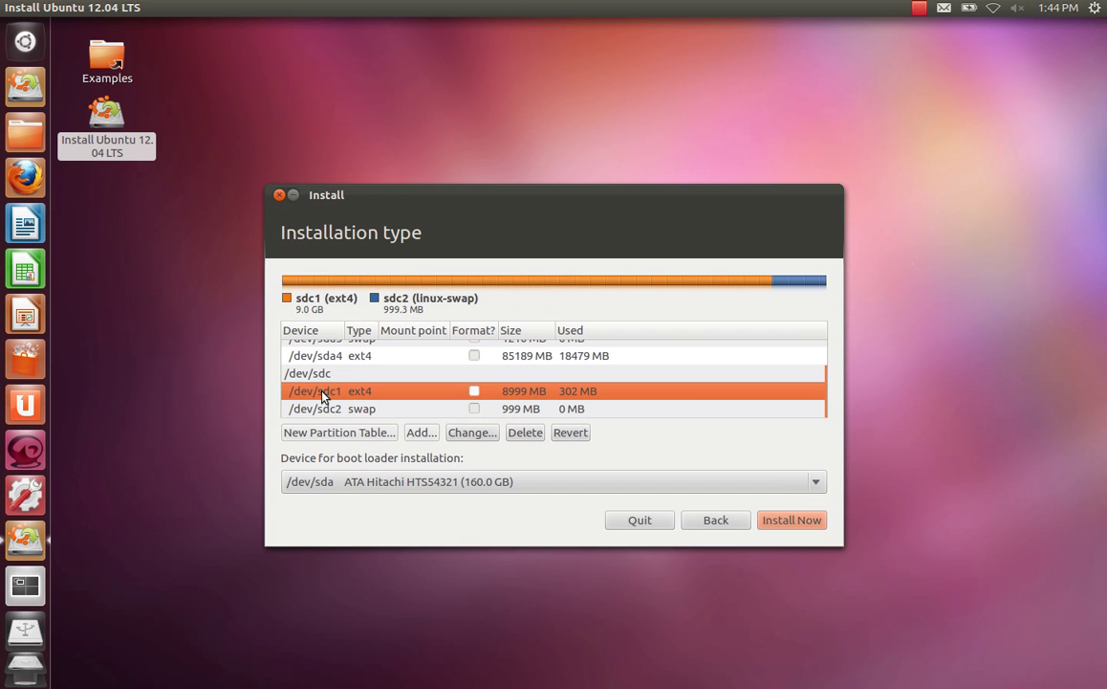
left_click(478, 437)
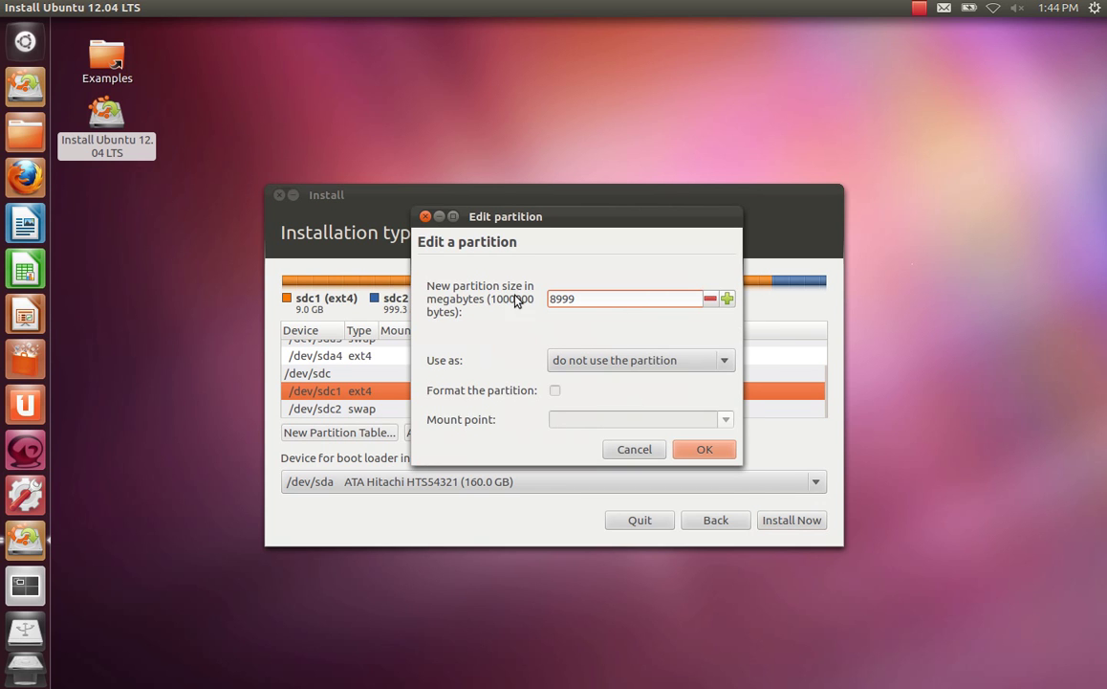
left_click(724, 367)
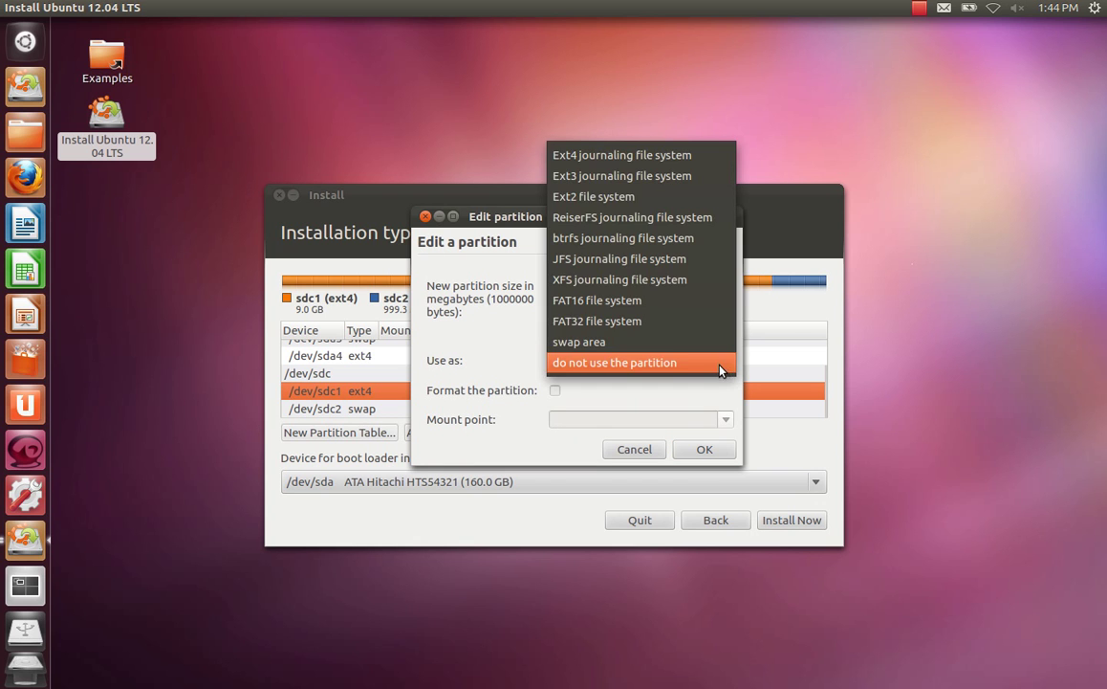
left_click(627, 155)
left_click(558, 394)
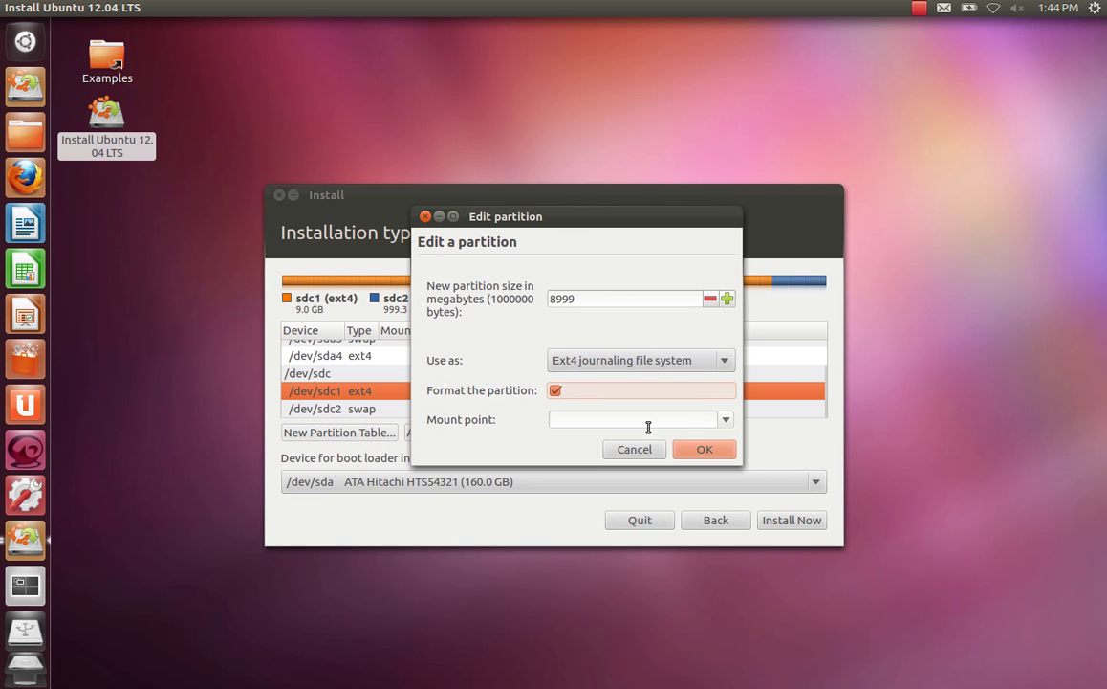
left_click(728, 421)
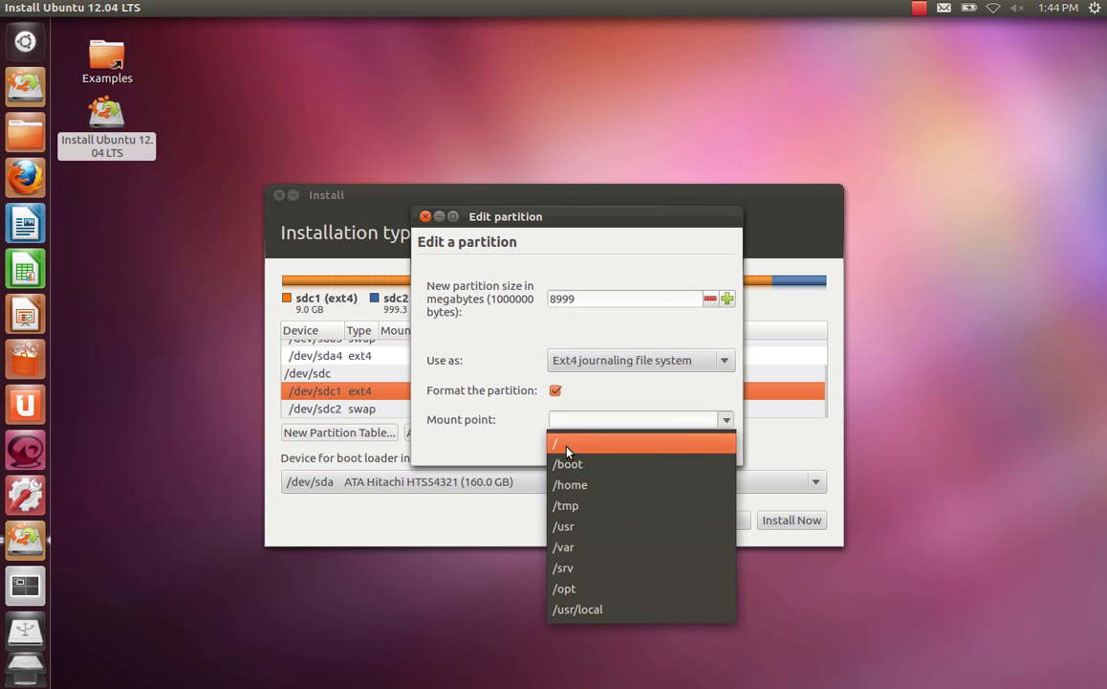
left_click(594, 443)
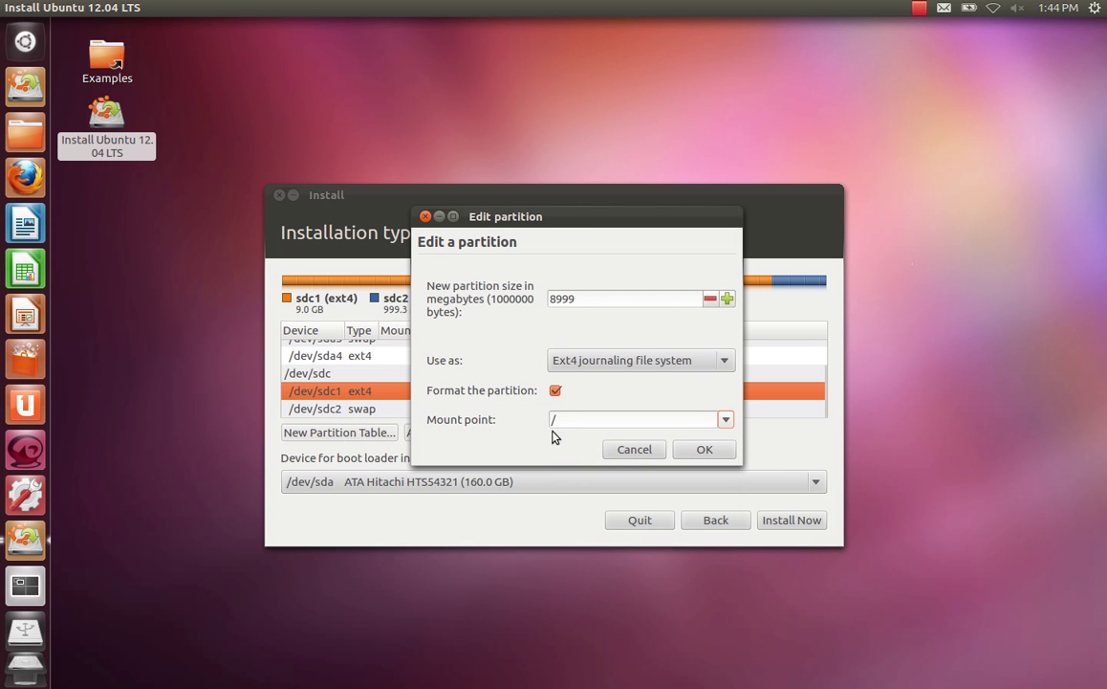
left_click(710, 454)
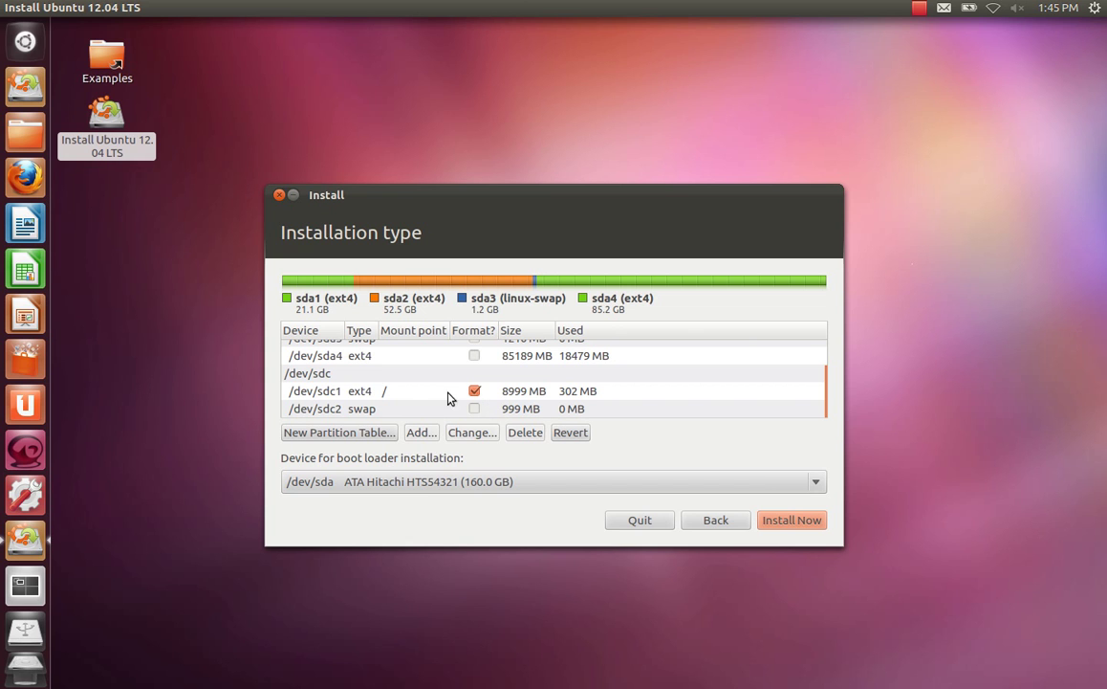
- Set the boot loader device to /dev/sdc Acer MP-330 (10.0 GB)
left_click(322, 377)
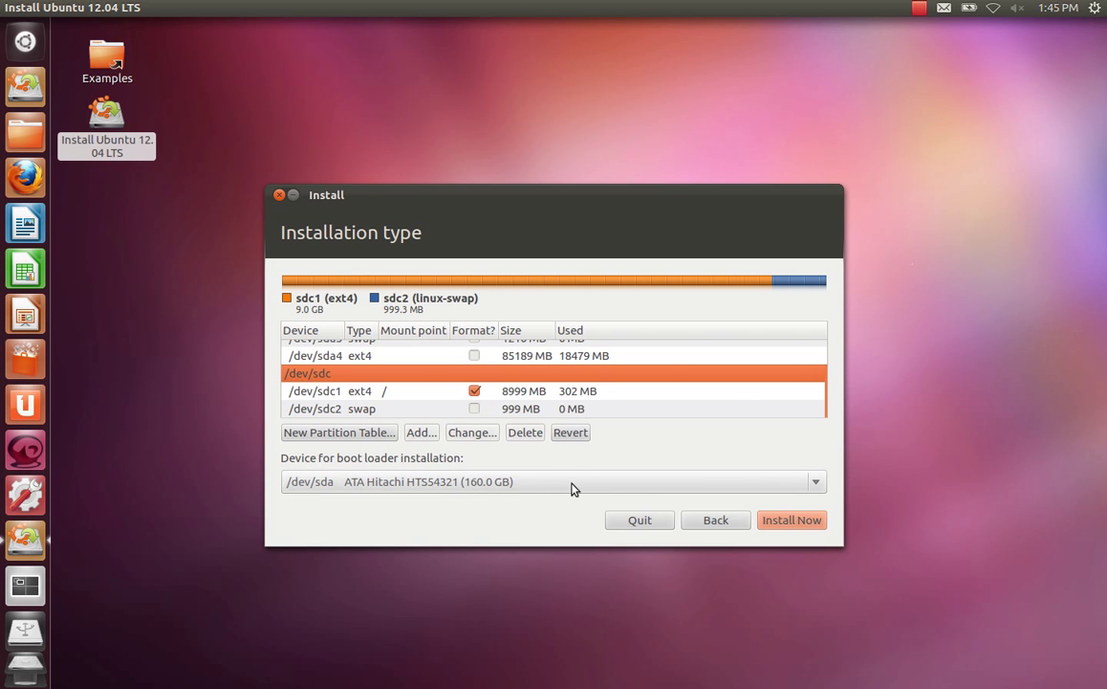
left_click(818, 485)
left_click(819, 485)
left_click(818, 486)
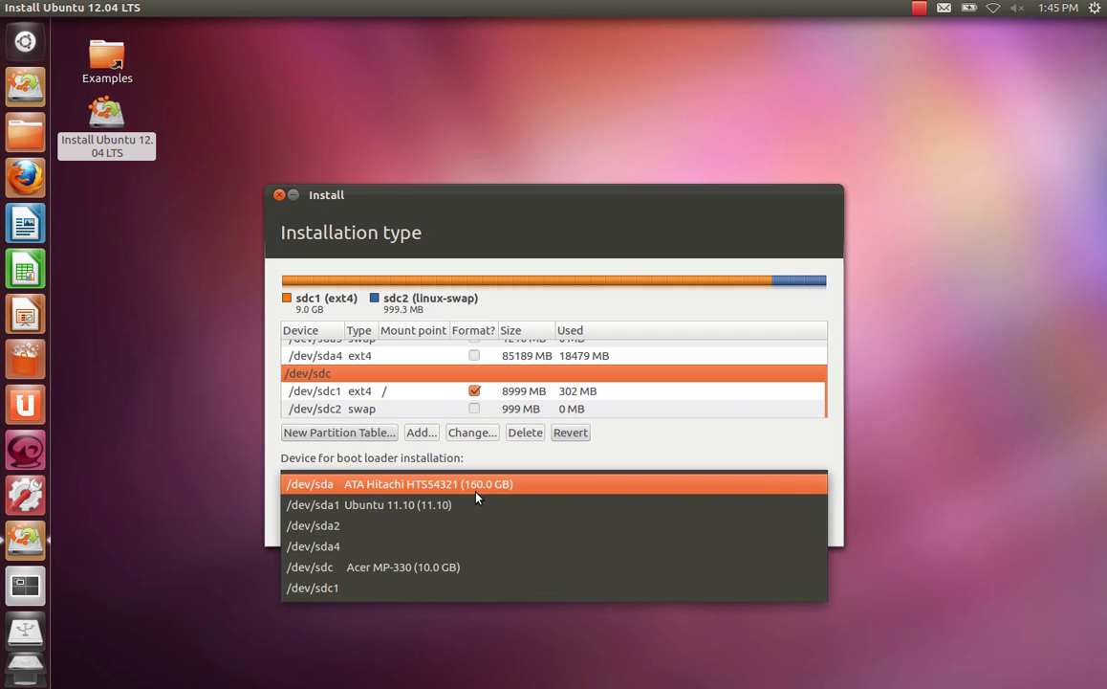
left_click(351, 568)
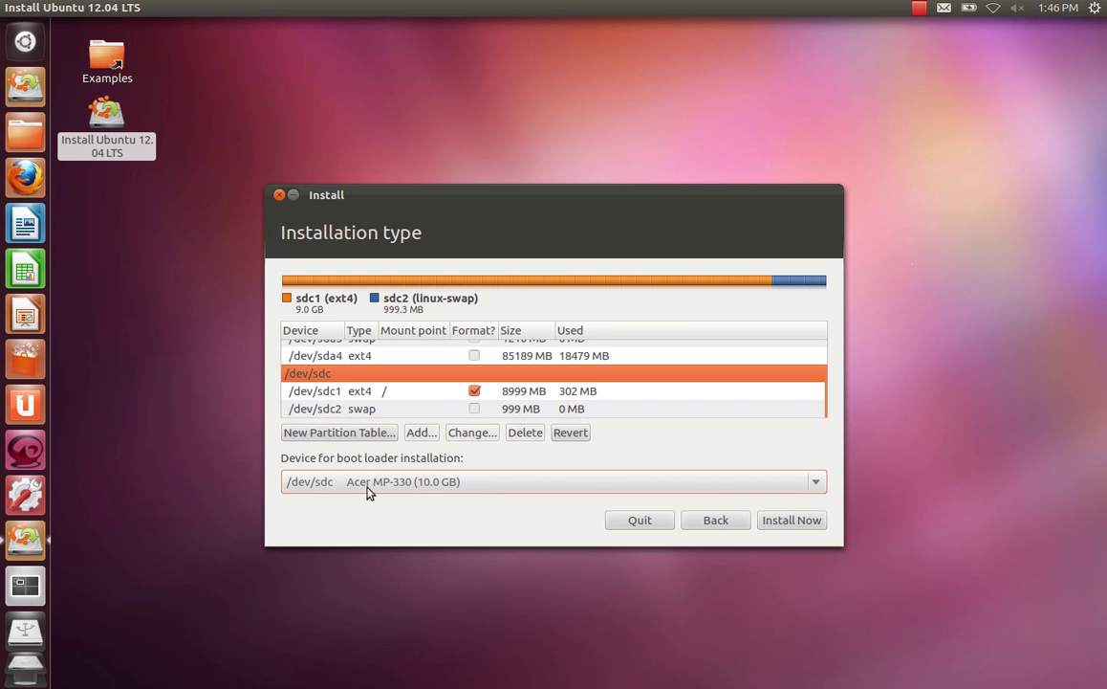
- Start the install, pick London as the time zone, and keep the English (UK) keyboard
left_click(801, 522)
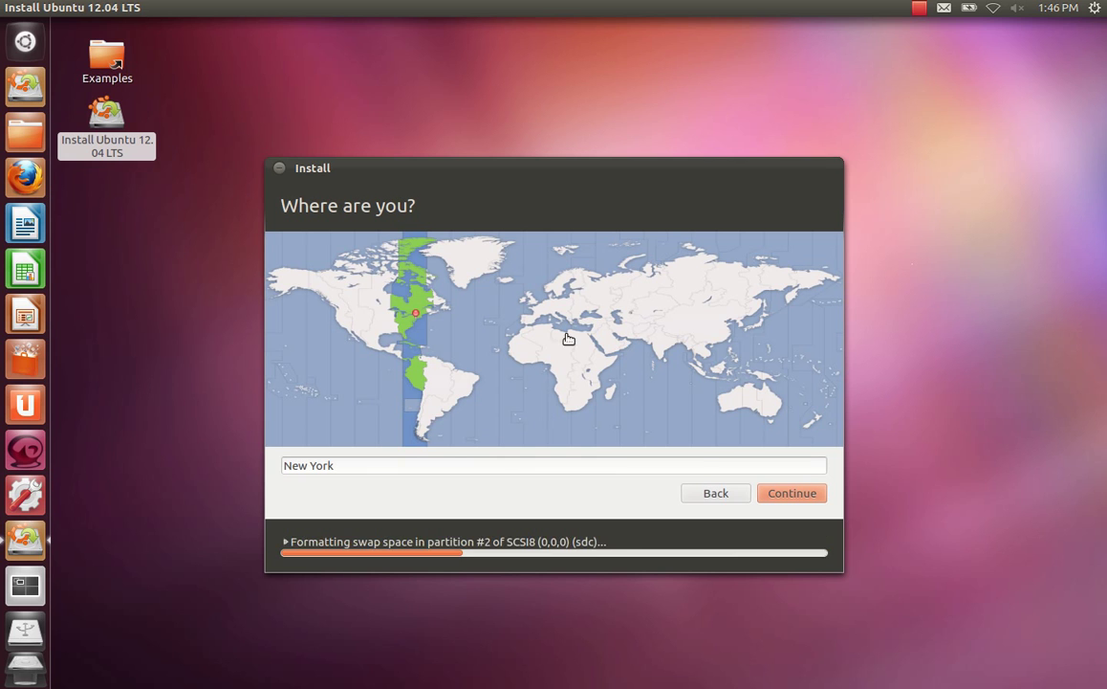
left_click(534, 300)
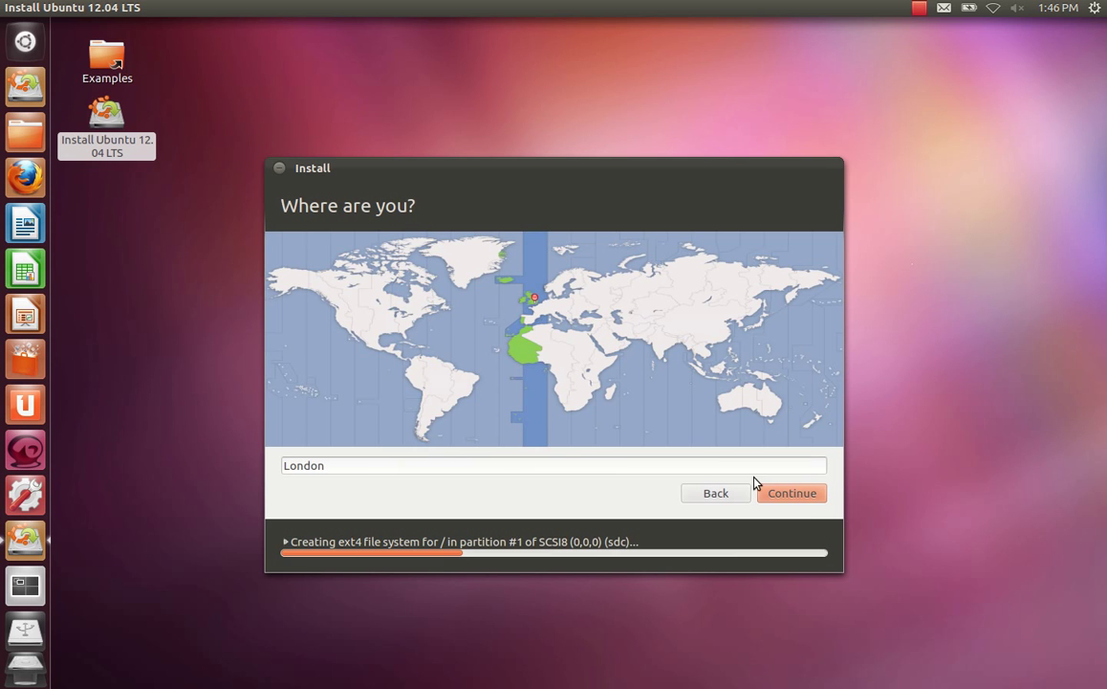
left_click(805, 495)
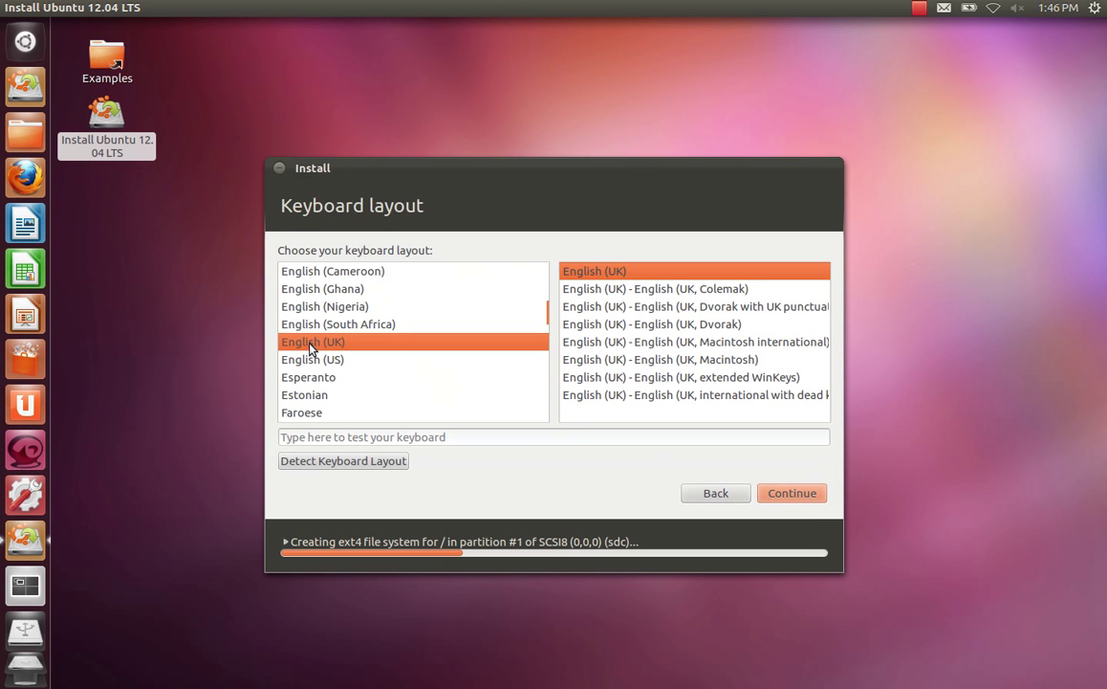
left_click(805, 493)
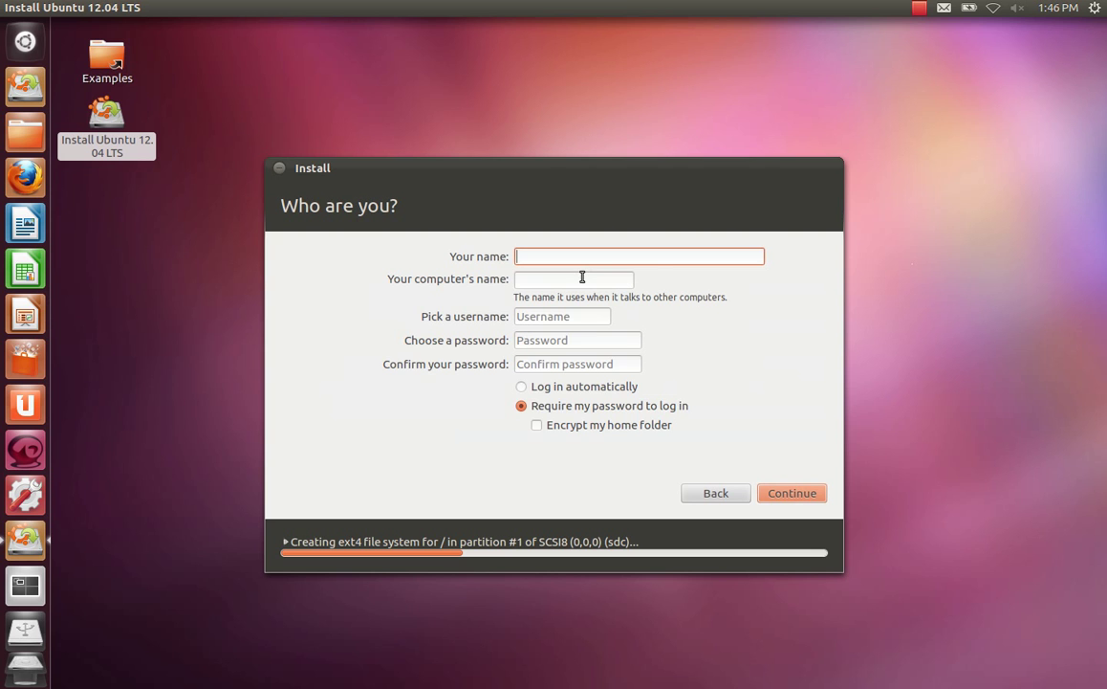
- Enter the user's name, type and confirm the account password, and submit the details
type("fernh")
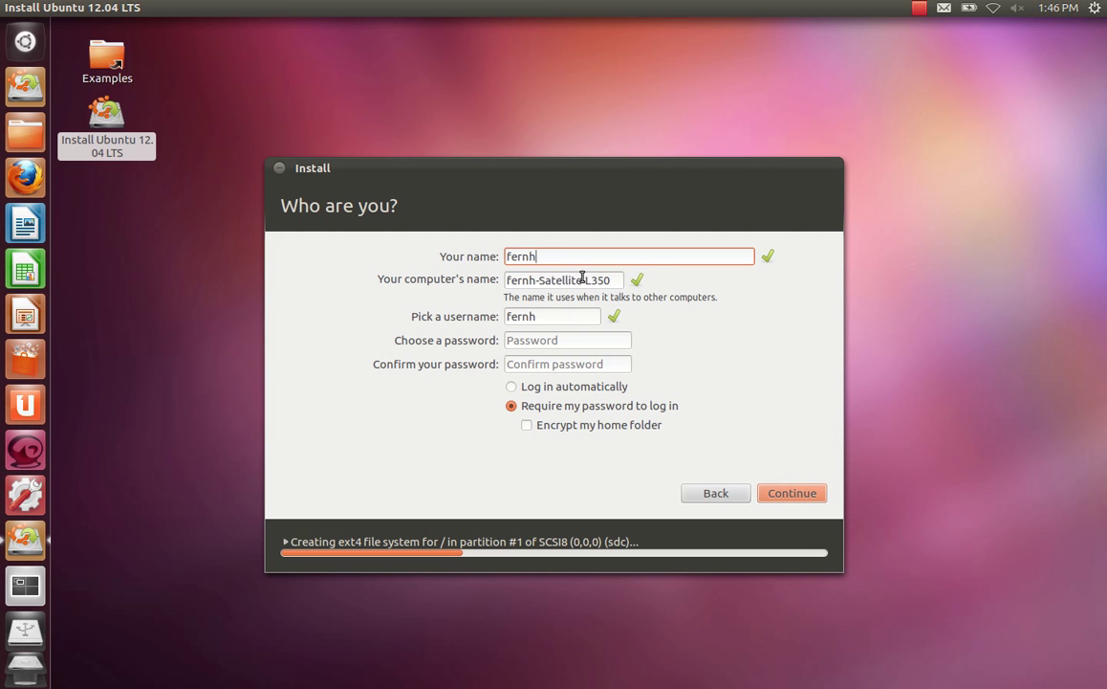
type("ill")
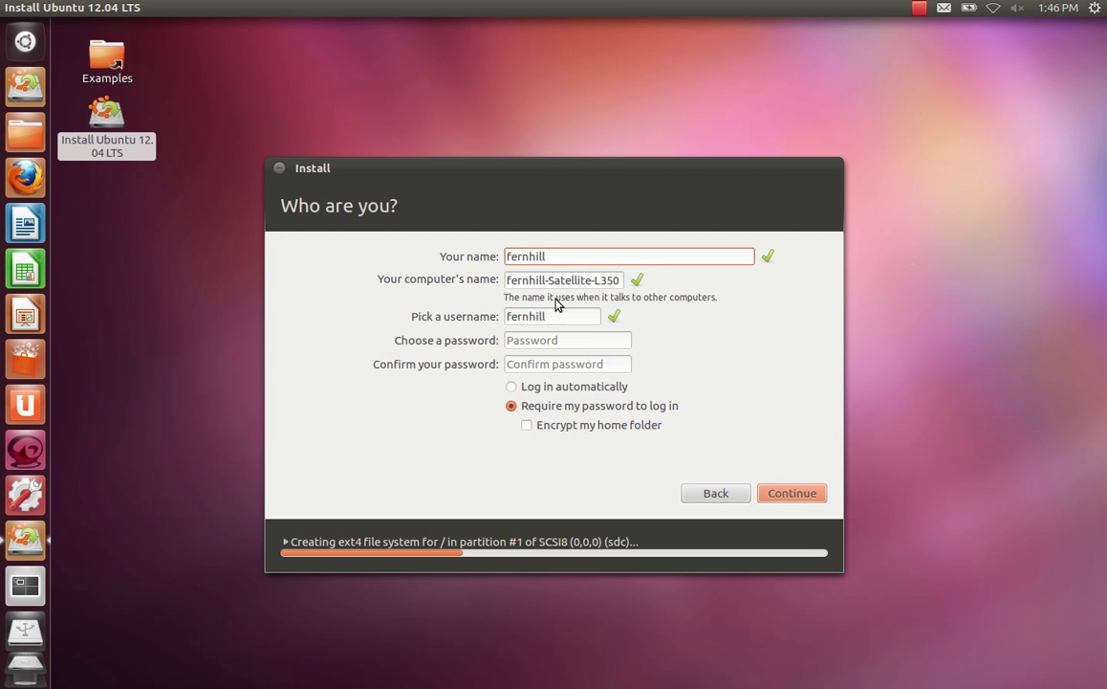
left_click(562, 337)
type("•••••••")
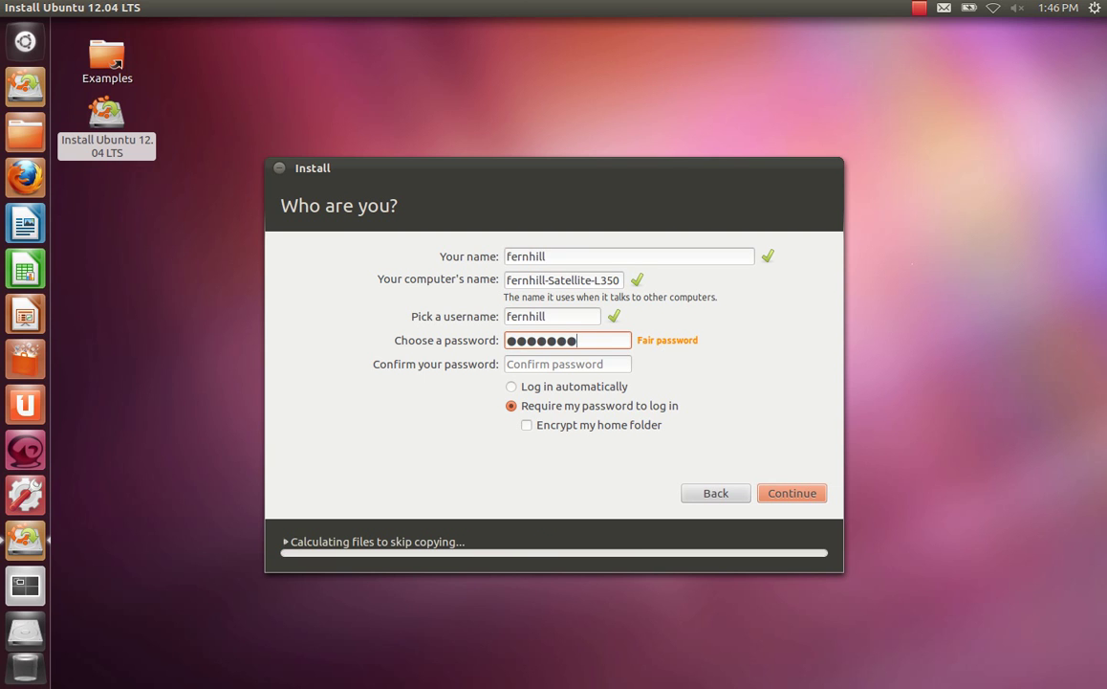
key("Tab")
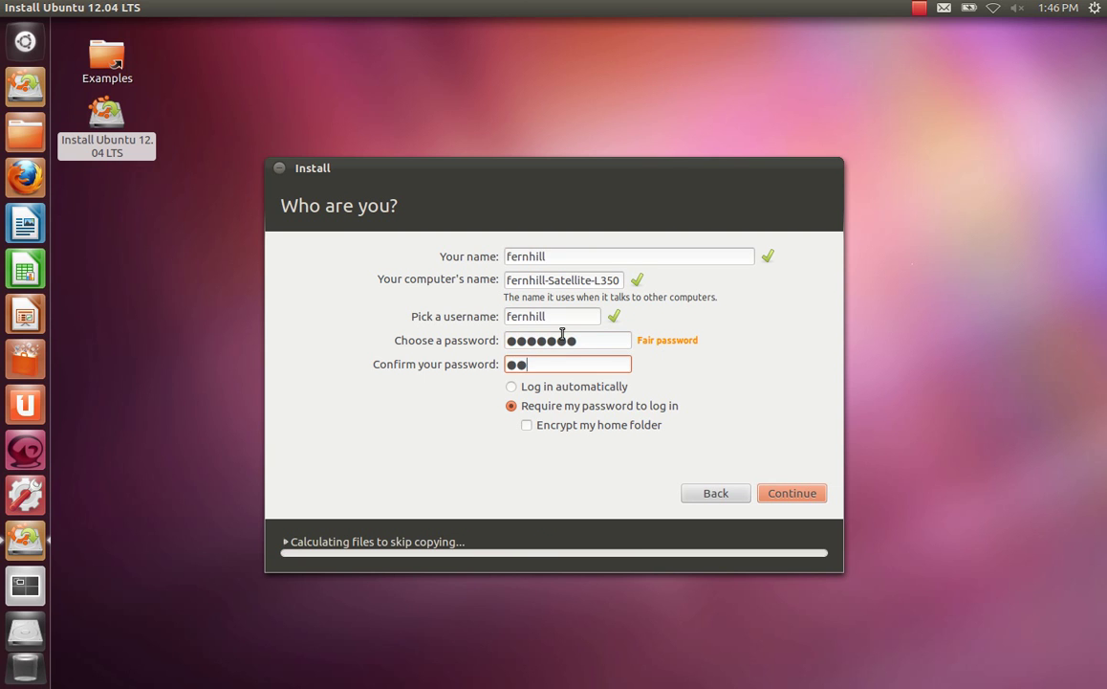
type("•••••••")
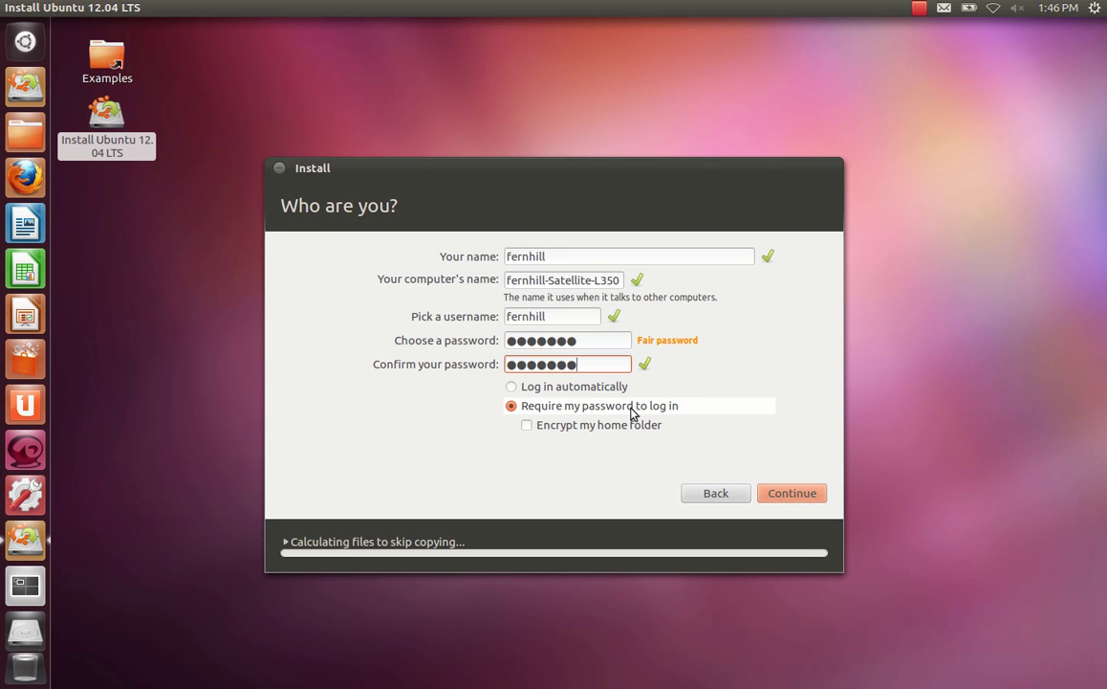
left_click(786, 492)
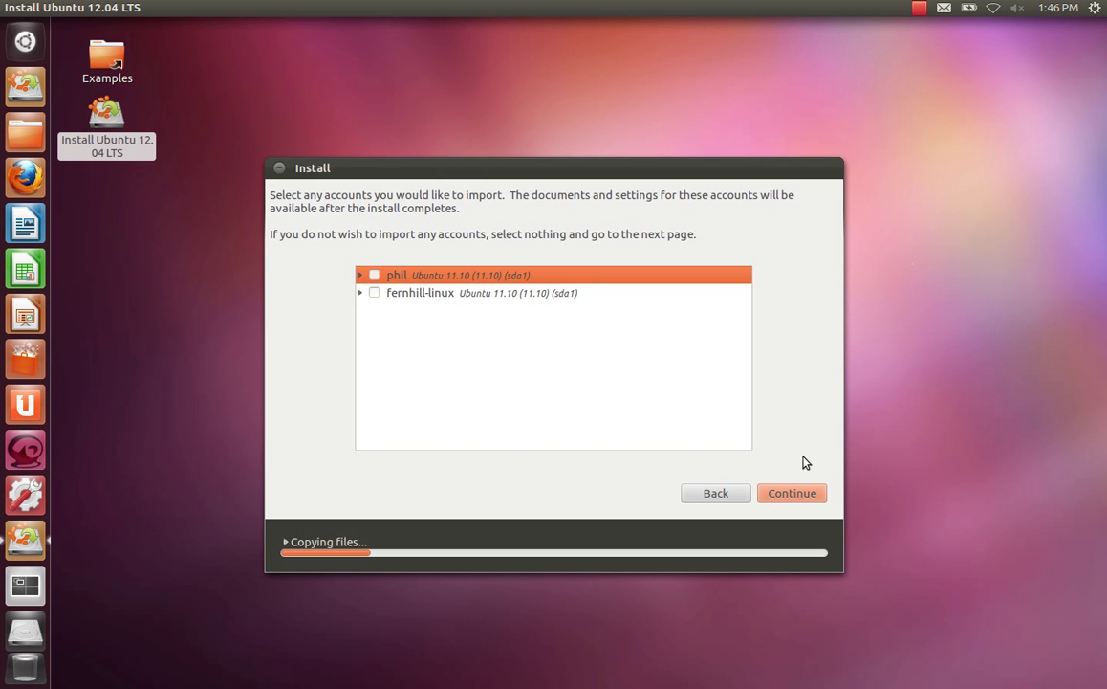
- Continue past the import page with no existing accounts selected
left_click(797, 494)
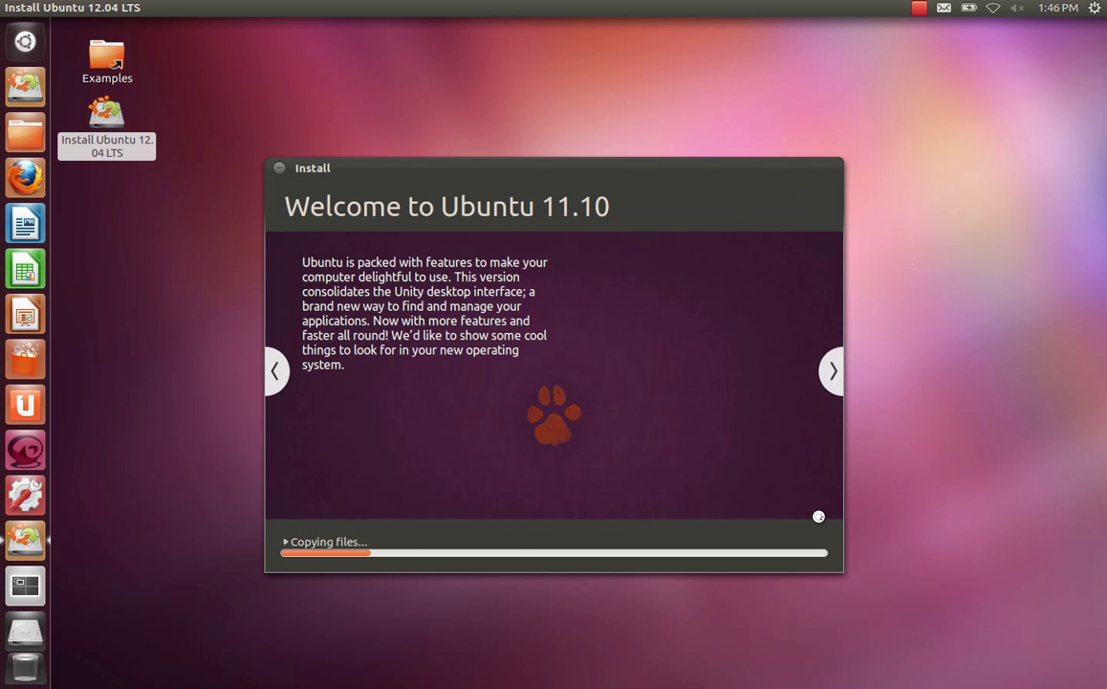